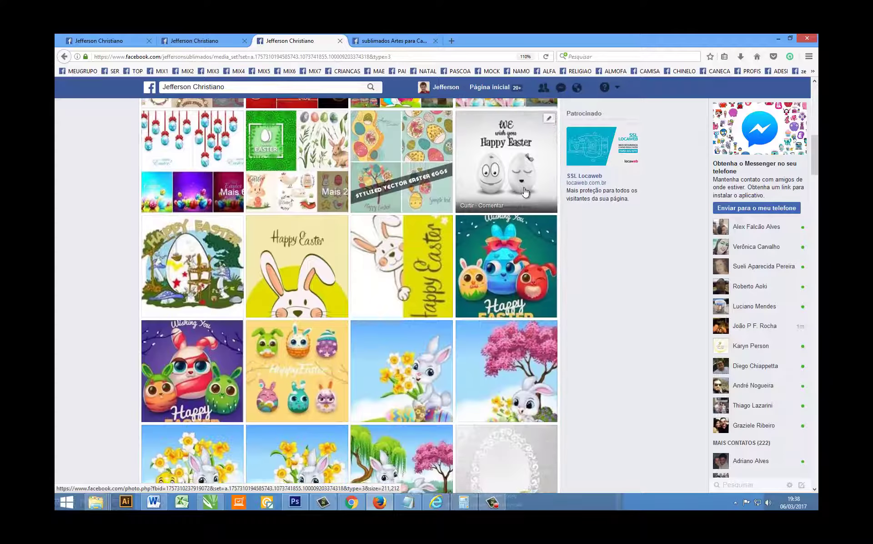
Browse the Easter album and view the chocolate wrapper, "Mais 41" and "Mais 27" Feliz Páscoa artwork collages
scroll(525, 195, "down", 6)
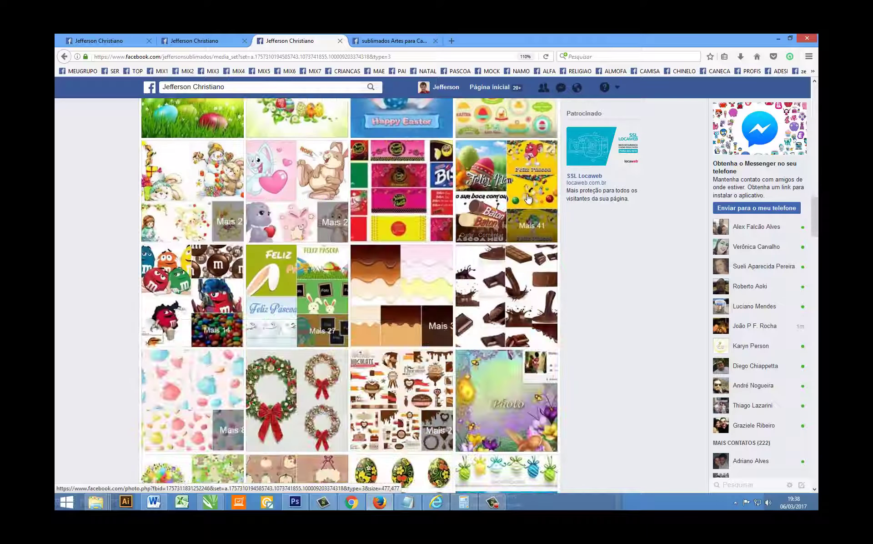
scroll(435, 218, "up", 3)
left_click(435, 217)
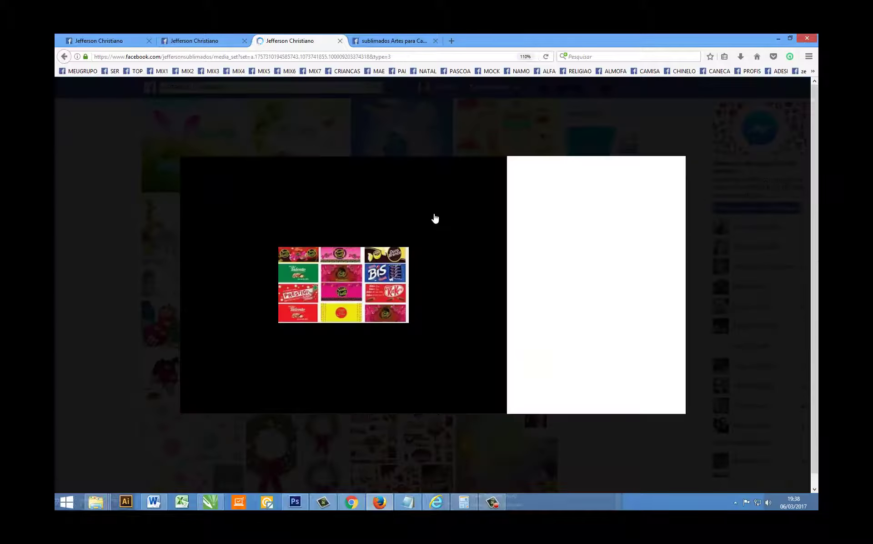
left_click(802, 93)
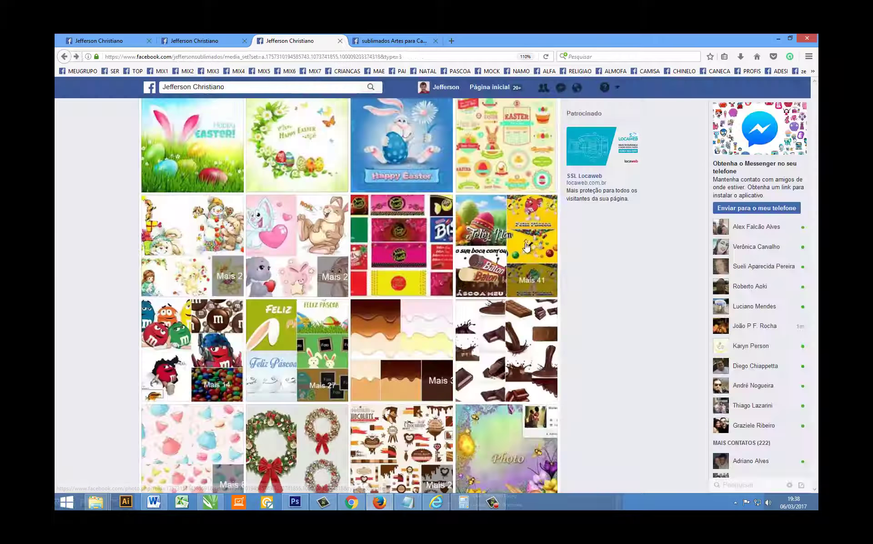
left_click(509, 238)
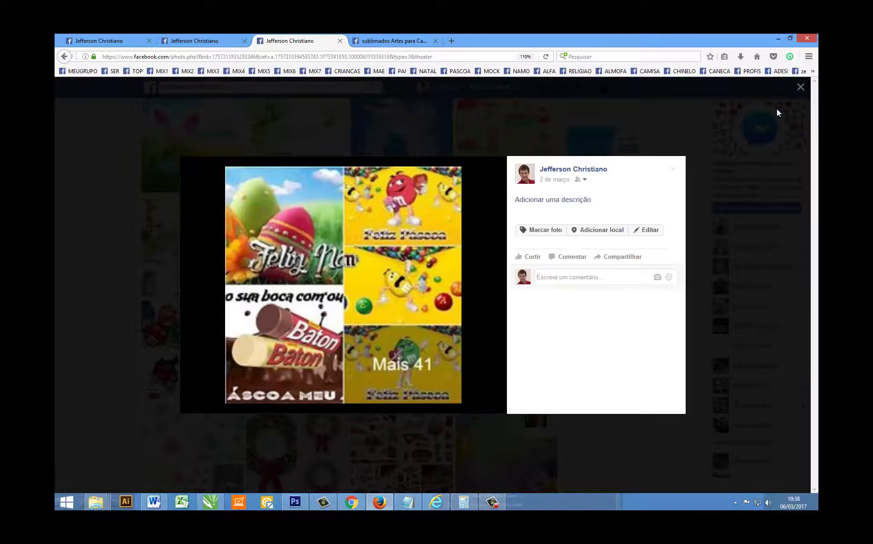
left_click(800, 88)
scroll(395, 325, "down", 2)
left_click(318, 273)
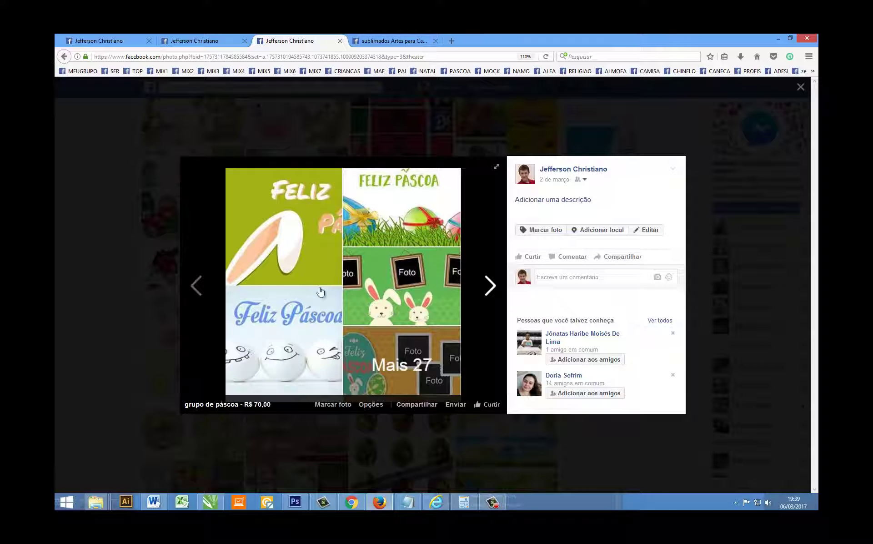
left_click(800, 88)
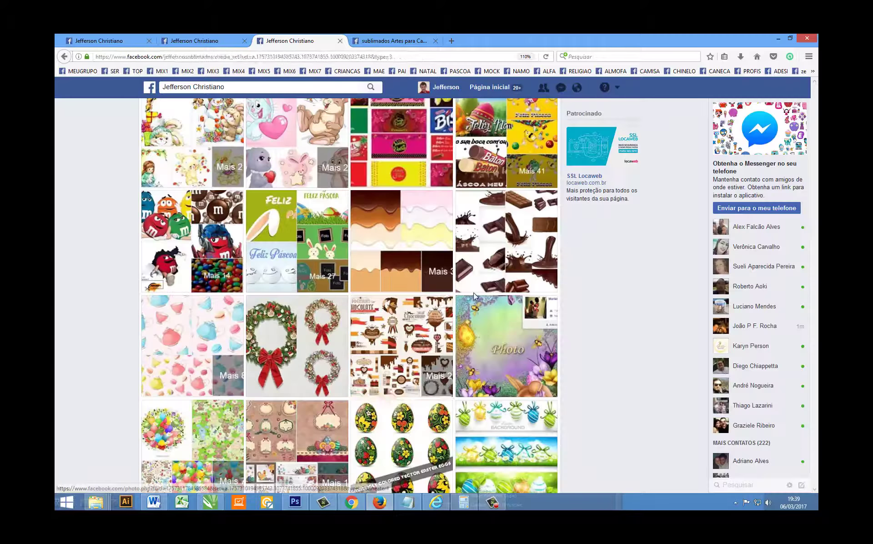
View the brown Easter label collage and the Frohe Ostern egg photo collage in the same album
scroll(331, 238, "down", 5)
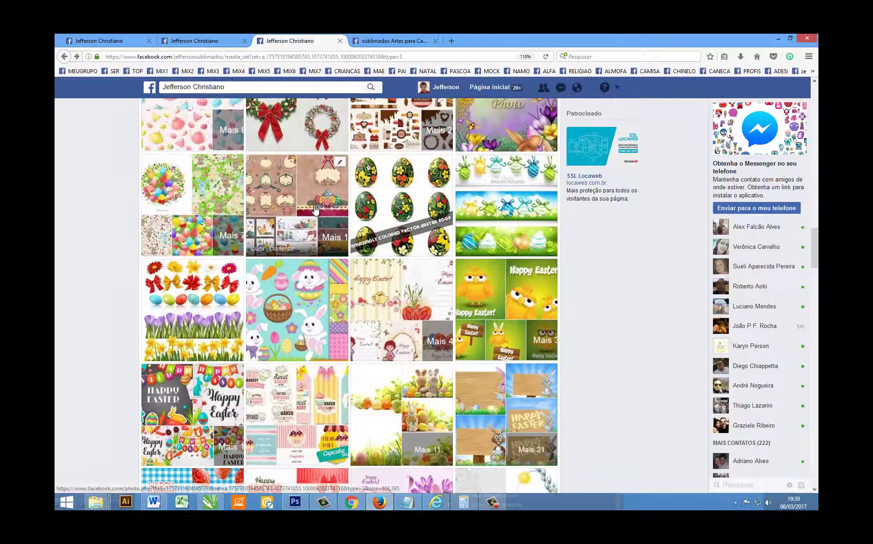
left_click(331, 238)
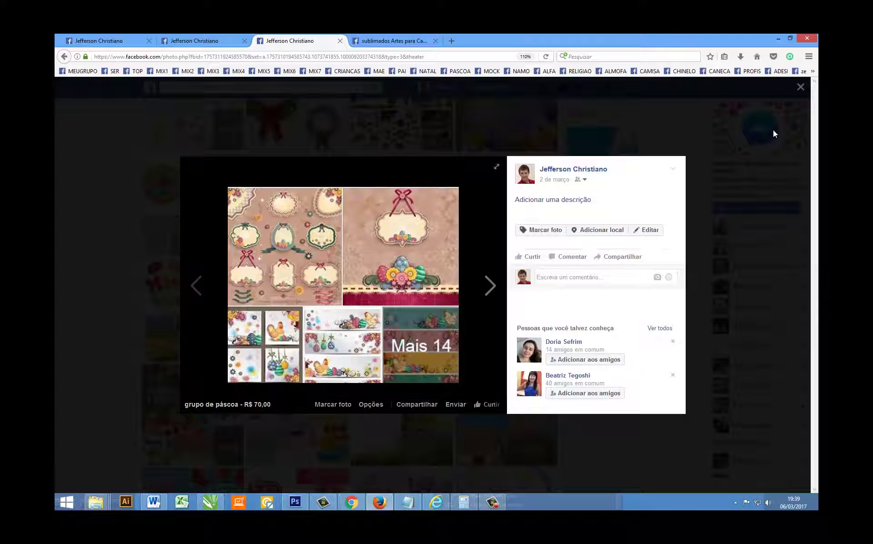
left_click(800, 87)
scroll(330, 317, "down", 7)
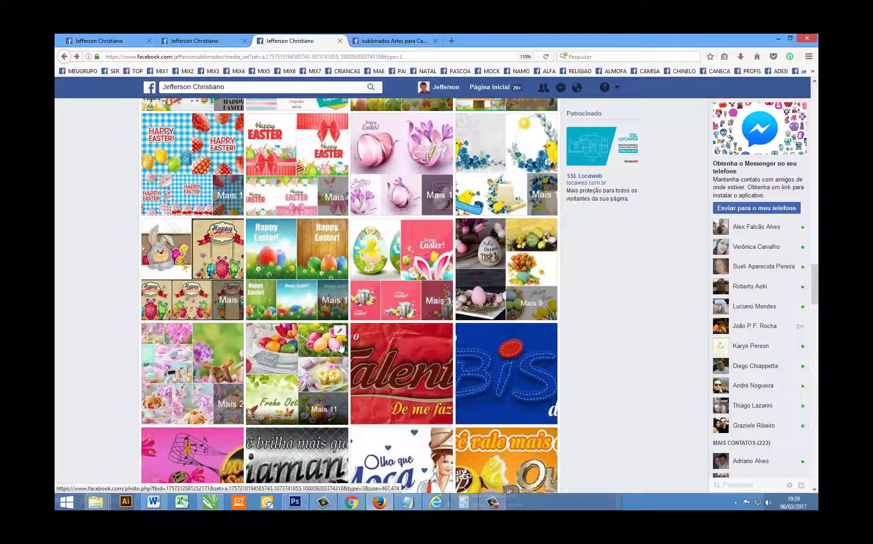
left_click(322, 347)
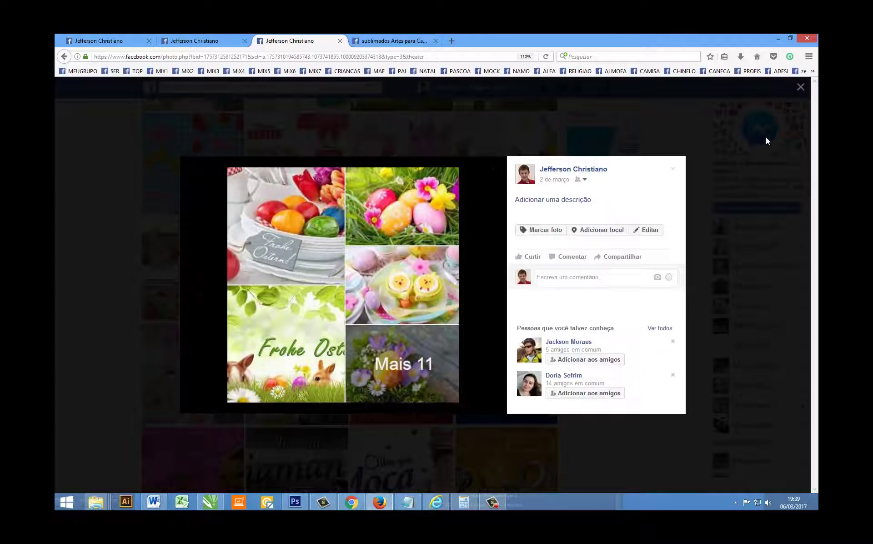
left_click(802, 89)
scroll(385, 332, "down", 3)
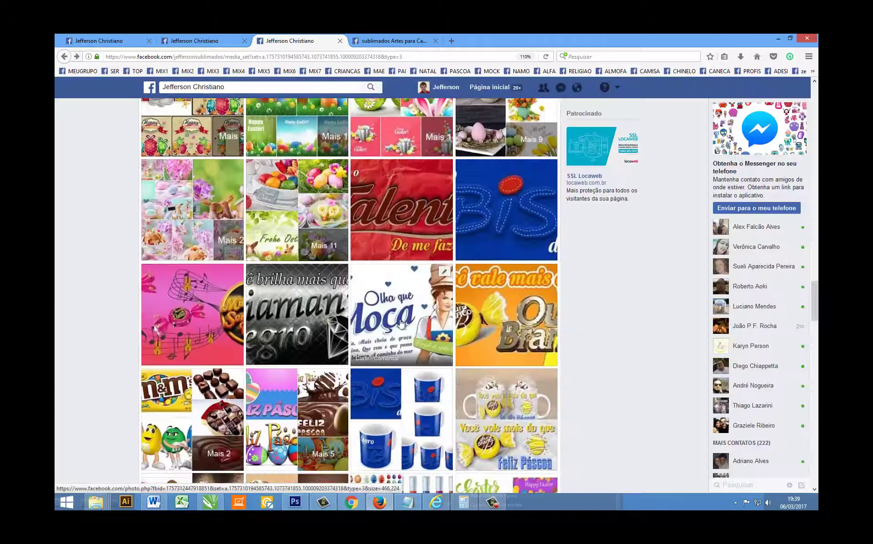
View artwork near the end of the album, including the Moça design and the full chocolate mug collection
left_click(386, 333)
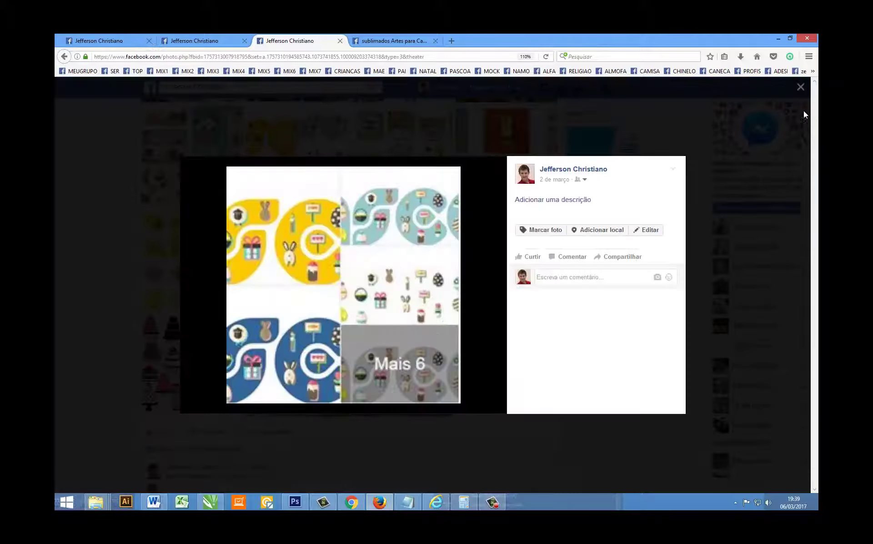
left_click(800, 89)
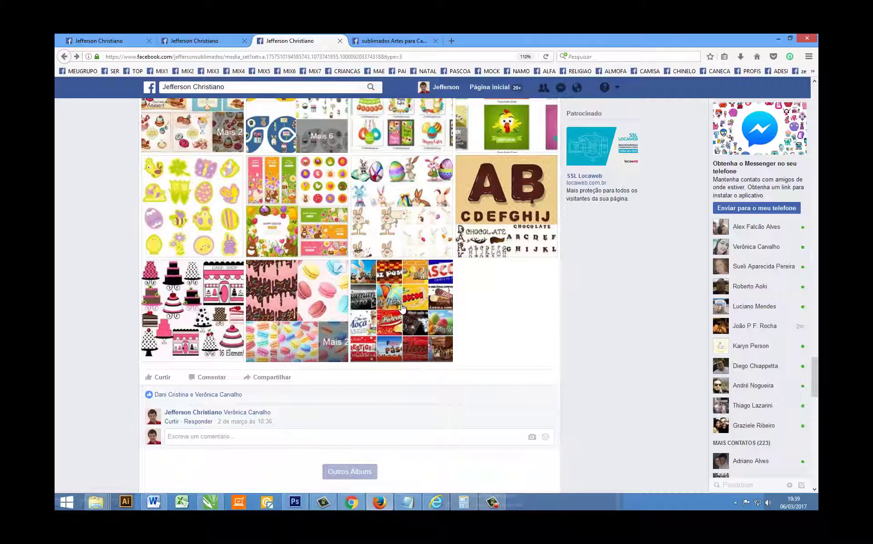
left_click(403, 308)
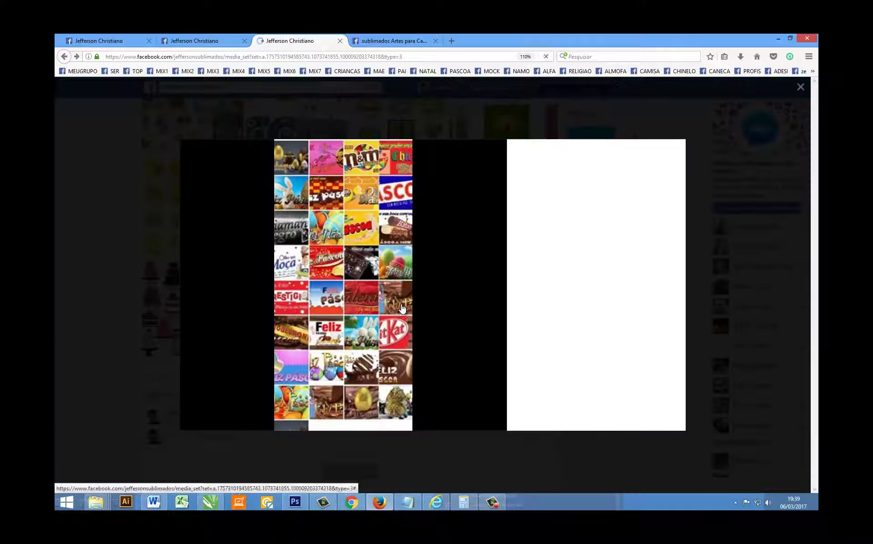
left_click(801, 89)
Switch to Photoshop and open the mug template Untitled-1.psd
left_click(296, 502)
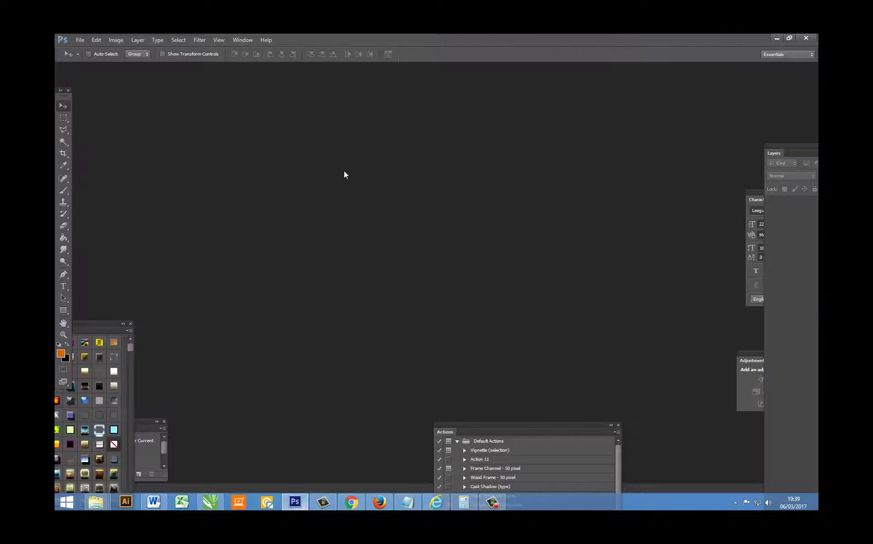
left_click(81, 42)
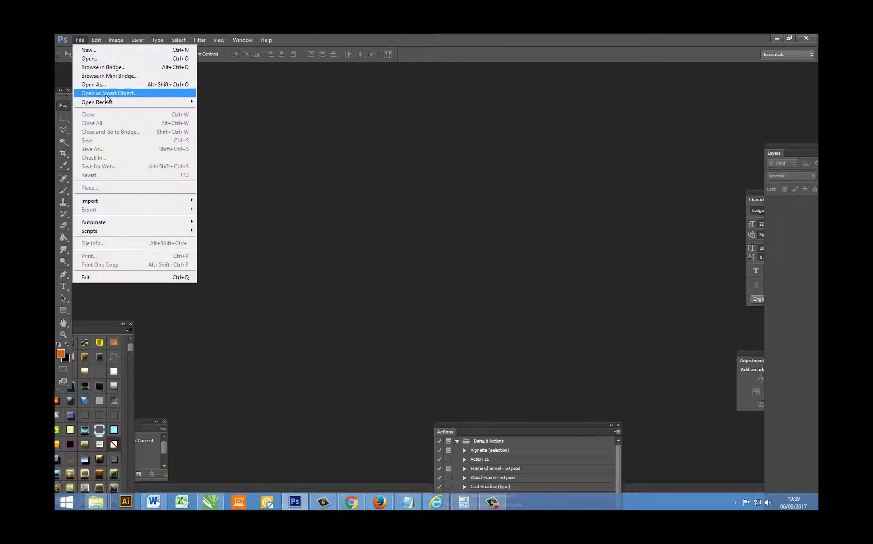
left_click(101, 59)
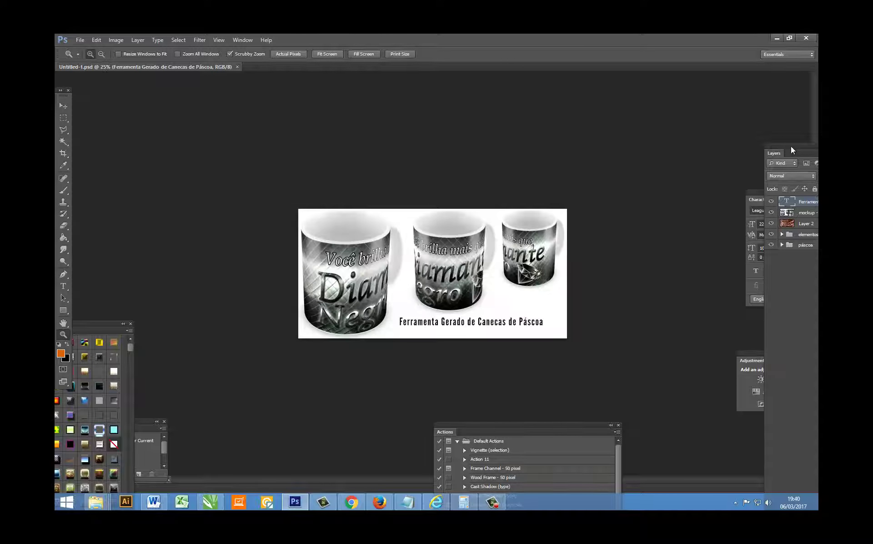
Hide the title text, mockup - Copia and Layer 2 layers, with the full layer list in view
left_click_drag(789, 146, 628, 94)
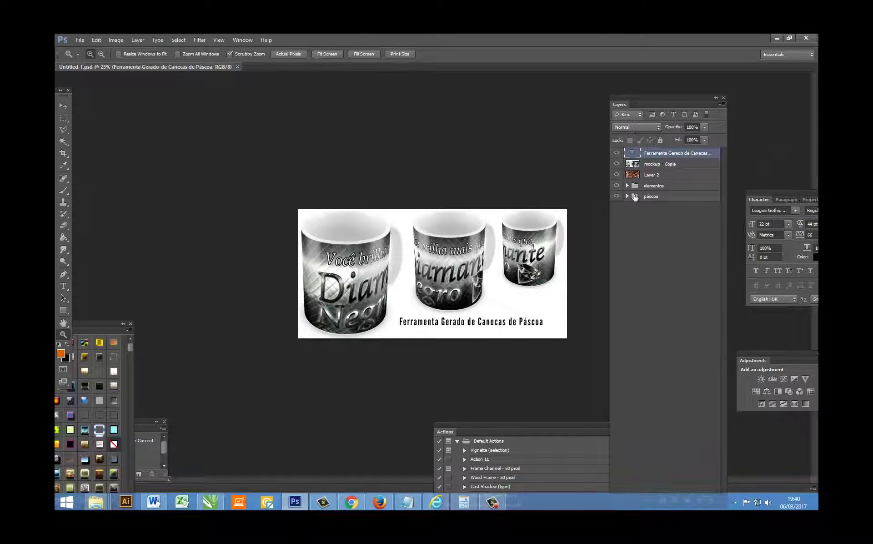
left_click(616, 152)
left_click(616, 163)
left_click(616, 174)
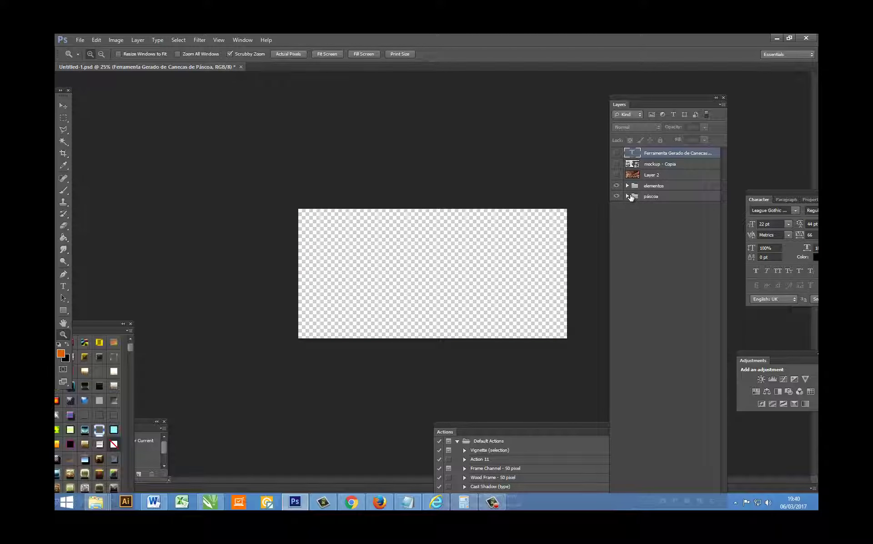
Expand the páscoa group and briefly preview its arte layer
left_click(626, 196)
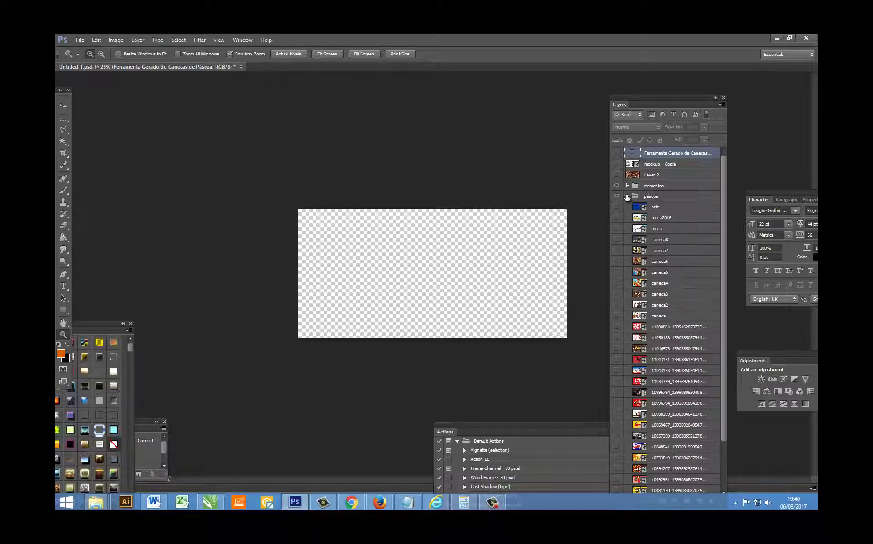
left_click(660, 207)
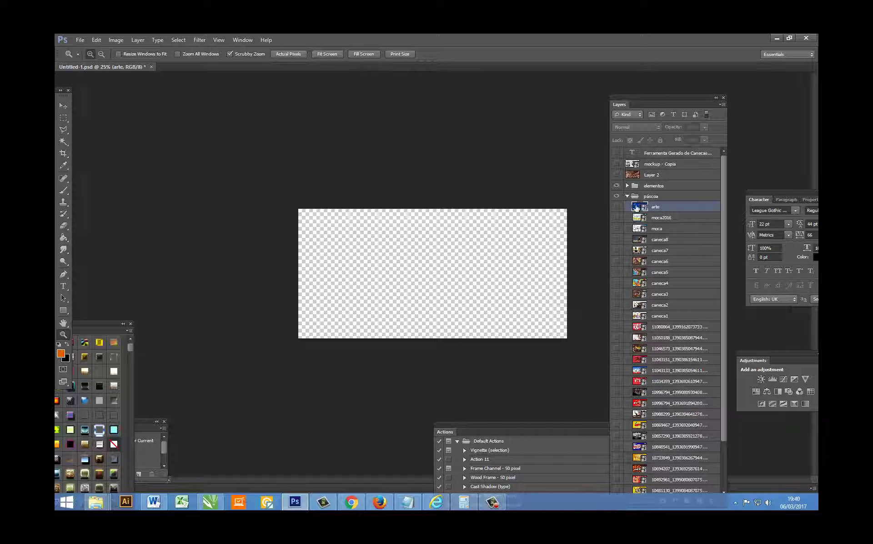
left_click(616, 207)
left_click(616, 207)
Show the páscoa group's artwork layers one by one from chocolate (1) upward, through M&M's, Chiclete, Ouro Branco and the yellow Feliz Pascoa
left_click_drag(721, 238, 727, 315)
left_click_drag(683, 106, 690, 58)
left_click_drag(624, 442, 624, 398)
left_click(624, 387)
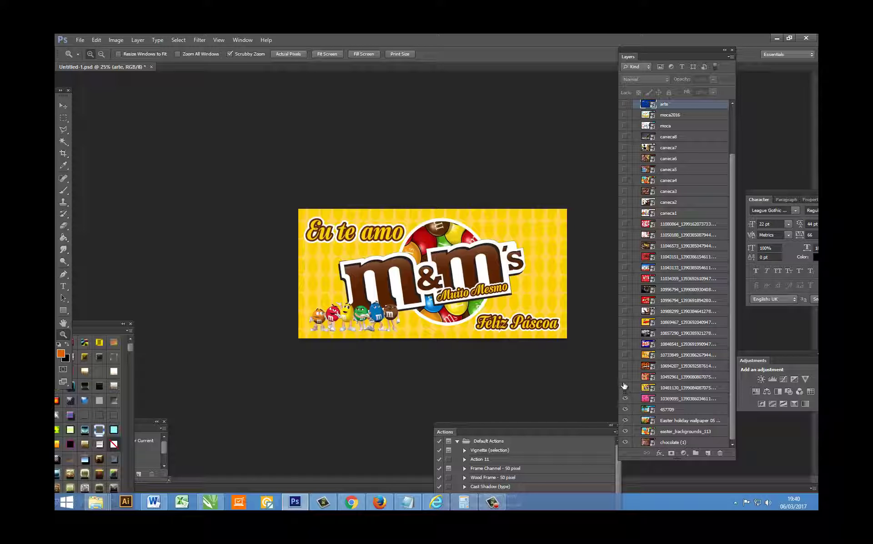
left_click(625, 377)
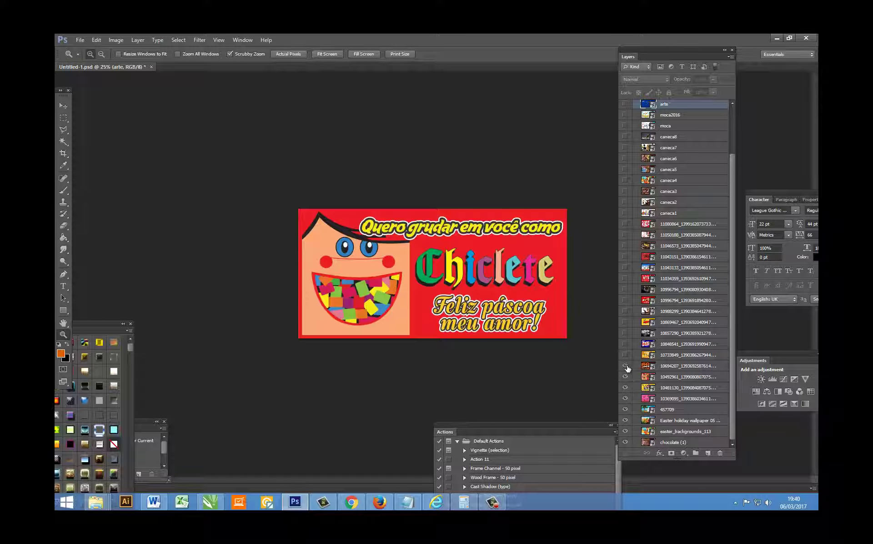
left_click(625, 366)
left_click(625, 355)
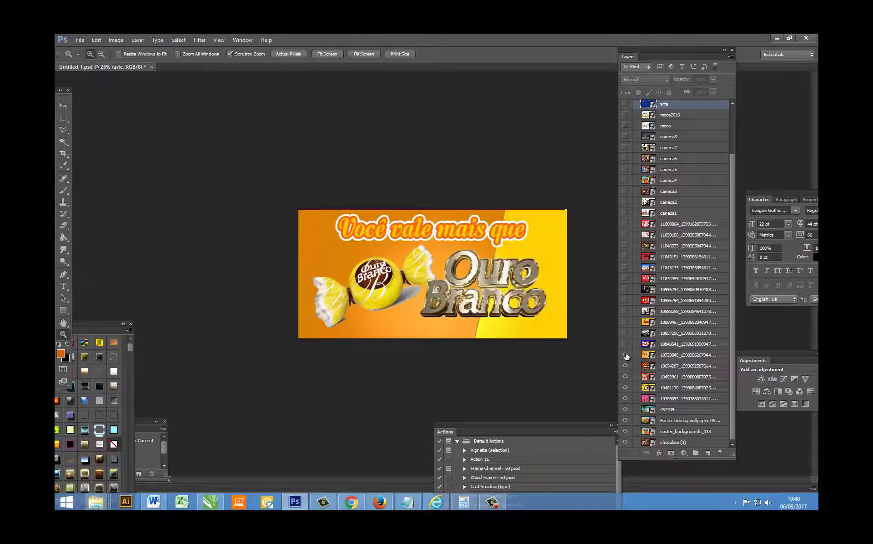
left_click(625, 344)
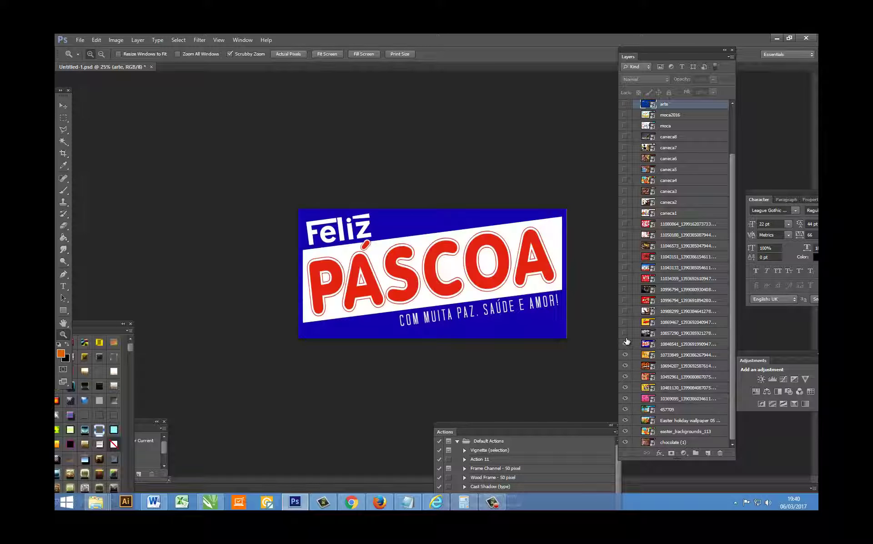
left_click(625, 333)
left_click(625, 322)
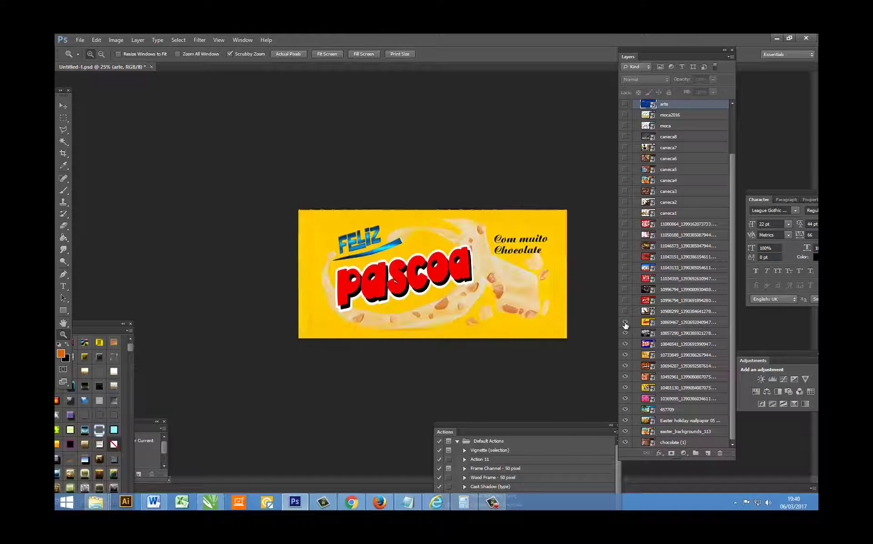
left_click(625, 311)
Continue showing the páscoa artwork layers upward through Talento, the pink bunny Feliz Páscoa and KitKat designs to caneca1
scroll(625, 310, "up", 3)
left_click(625, 354)
left_click(625, 344)
left_click(625, 333)
left_click(625, 322)
left_click(625, 311)
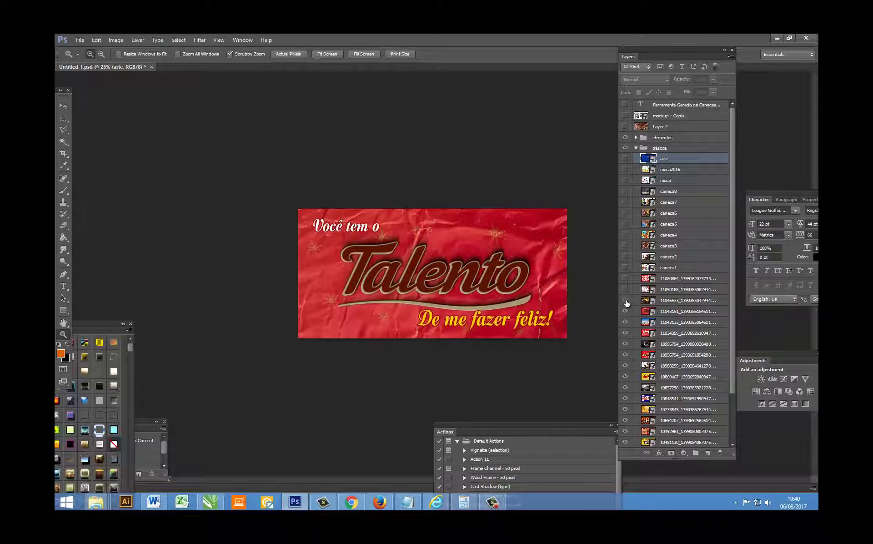
left_click(626, 300)
left_click(625, 289)
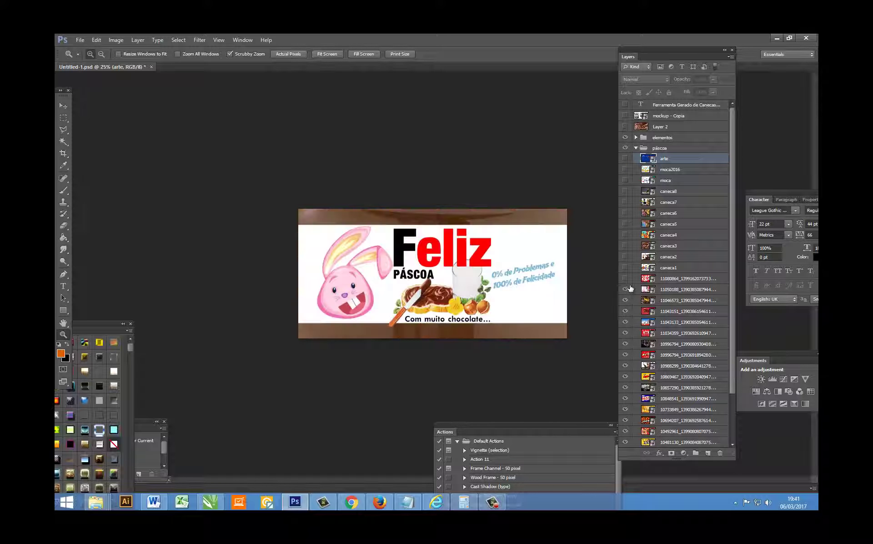
left_click(625, 278)
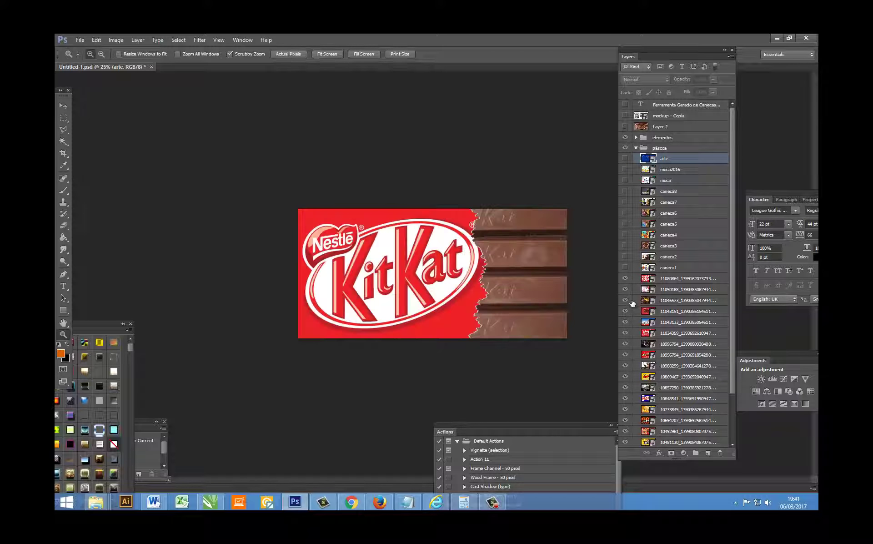
left_click(624, 267)
Preview the bis, Toblerone and Kinder logo layers one at a time over the chocolate background
scroll(626, 260, "down", 5)
left_click(625, 348)
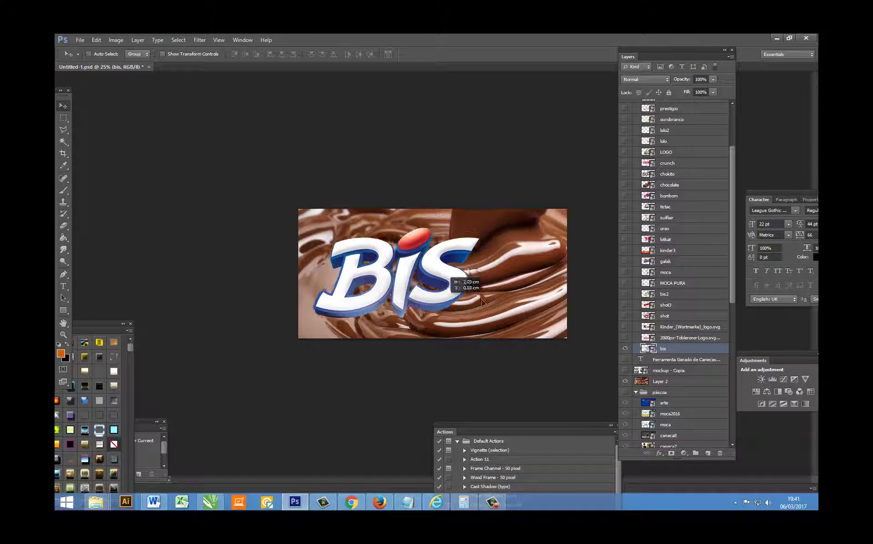
left_click(625, 348)
left_click(624, 337)
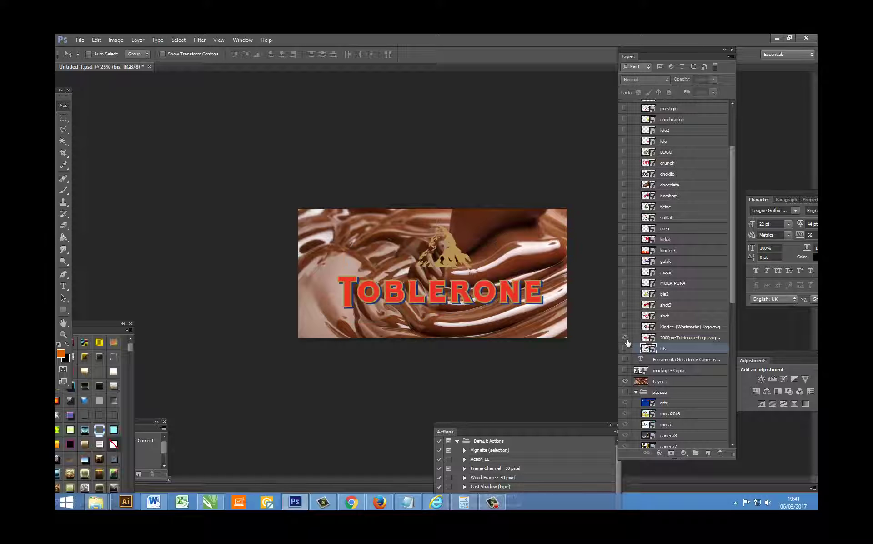
left_click(625, 337)
left_click(625, 327)
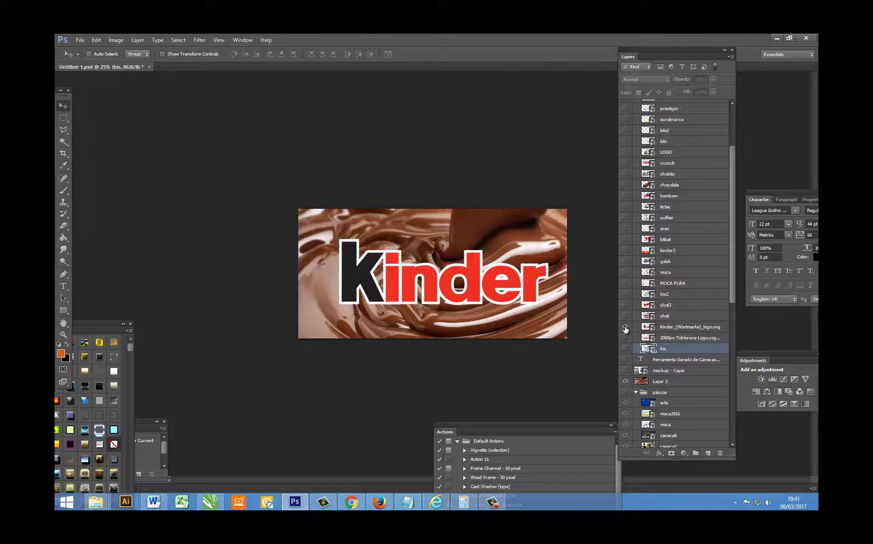
left_click(625, 327)
Preview the kinder3, kitkat, oreo and sulflair element layers one at a time over the chocolate background
left_click(625, 250)
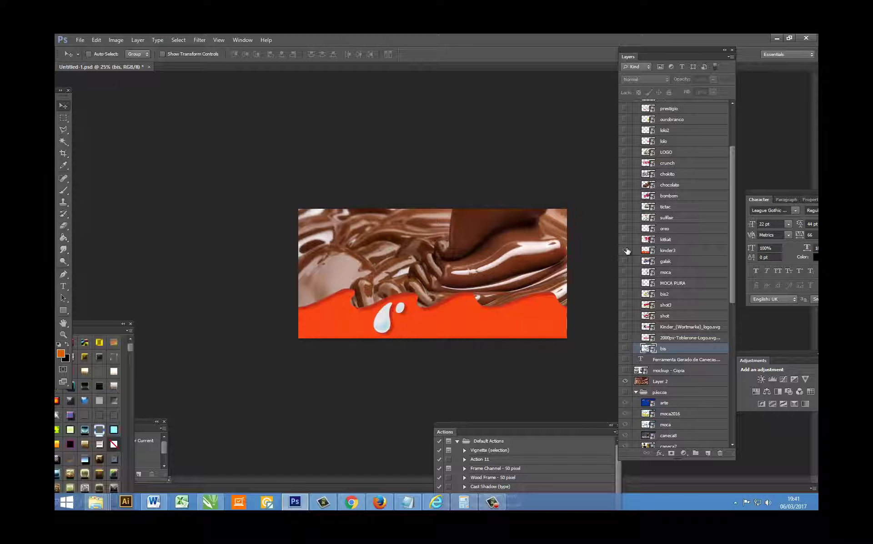
left_click(626, 250)
left_click(626, 240)
left_click(625, 240)
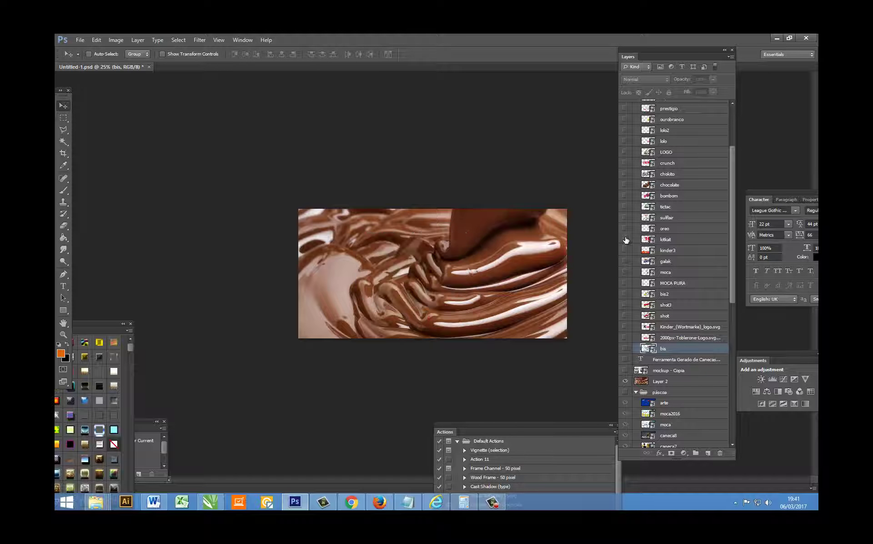
left_click(625, 229)
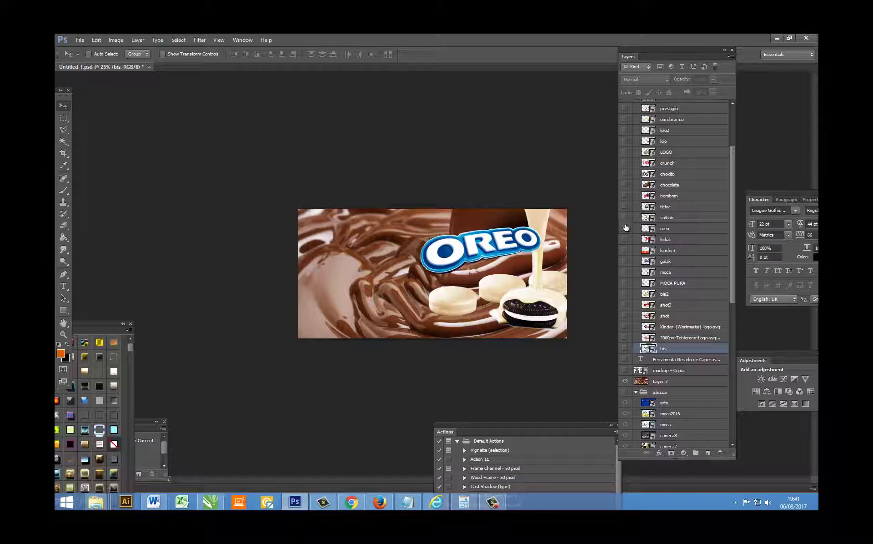
left_click(626, 229)
left_click(625, 217)
left_click(625, 217)
Show the bombom layer and move the Sonho de Valsa candy slightly toward the middle of the artwork
left_click(625, 196)
left_click(668, 196)
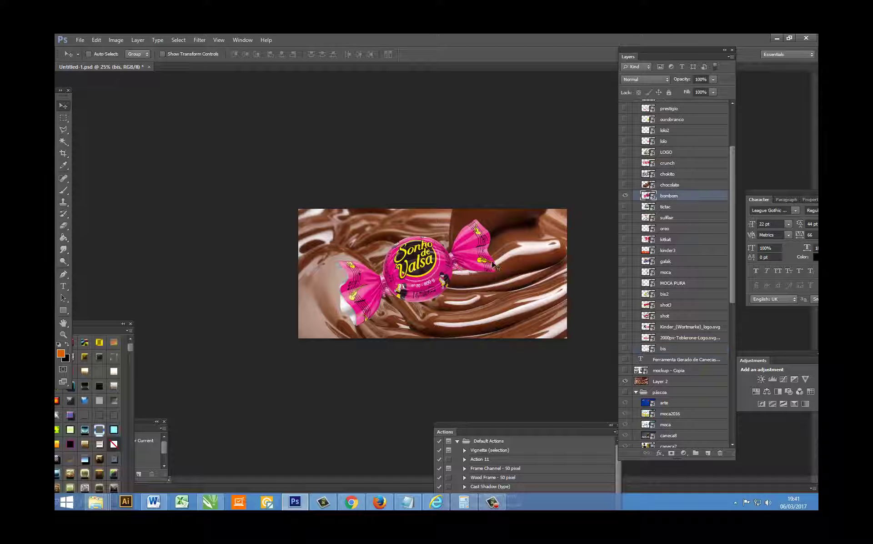
left_click_drag(496, 267, 515, 272)
Start a Free Transform on the bombom layer
left_click(96, 40)
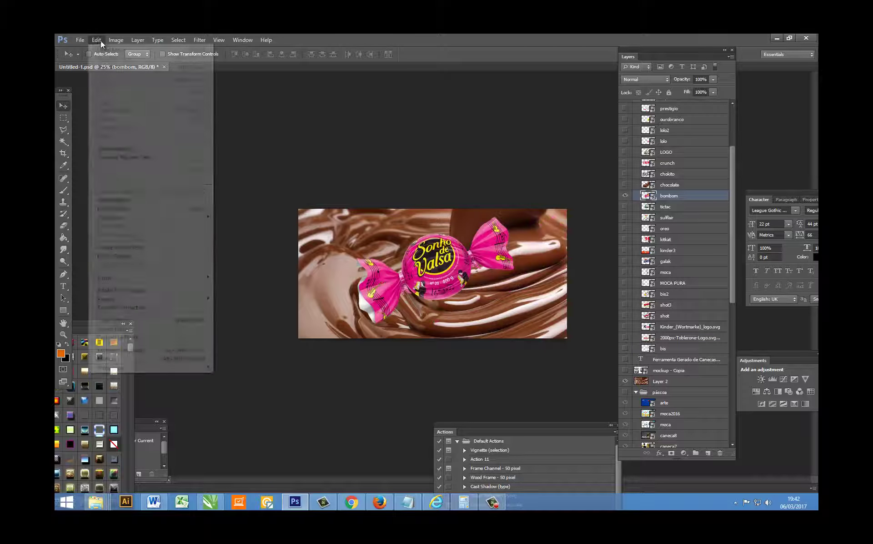
left_click(114, 209)
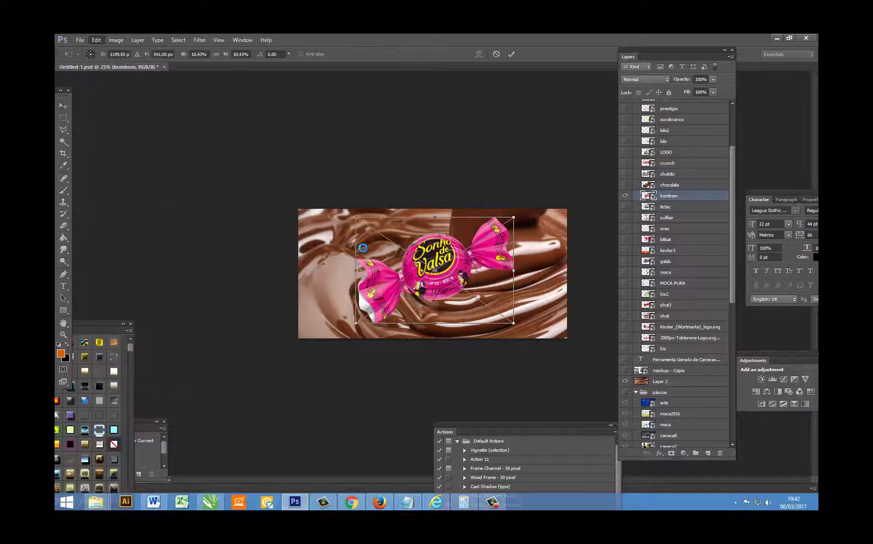